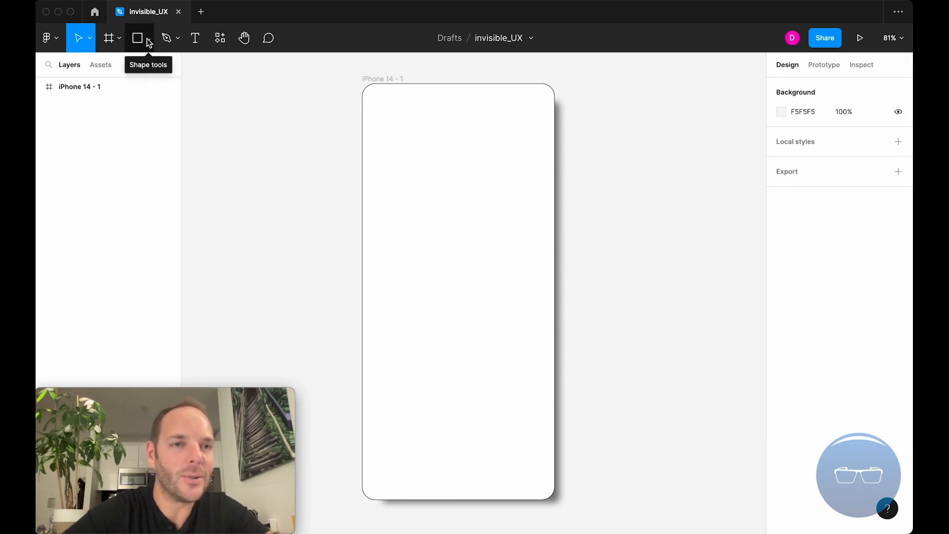
{"action": "left_click", "coordinate": [147, 39]}
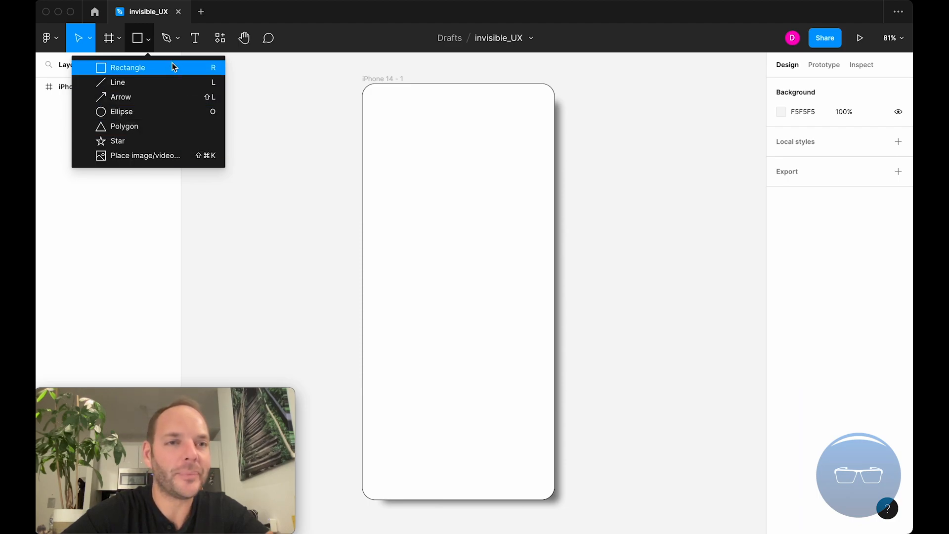
{"action": "left_click", "coordinate": [150, 41]}
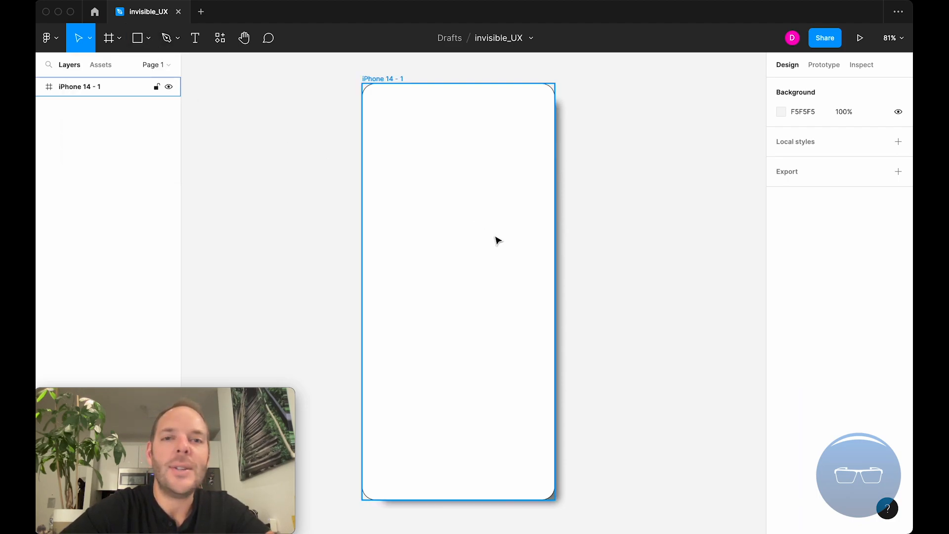
{"action": "left_click", "coordinate": [150, 38]}
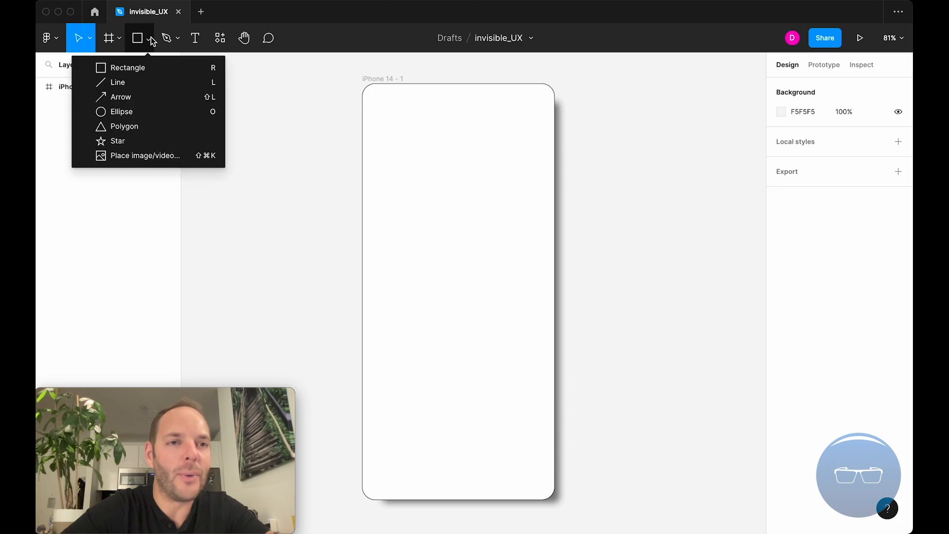
{"action": "left_click", "coordinate": [142, 73]}
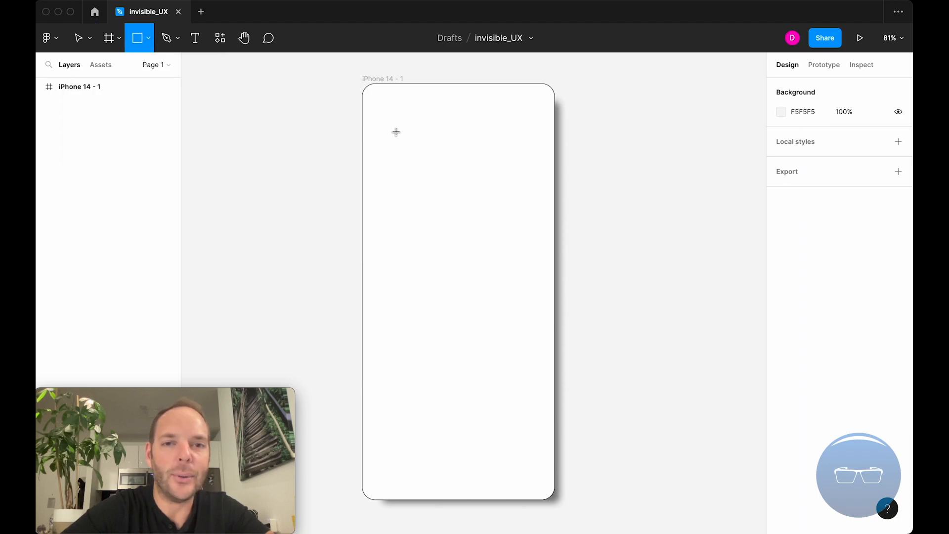
{"action": "left_click", "coordinate": [78, 40]}
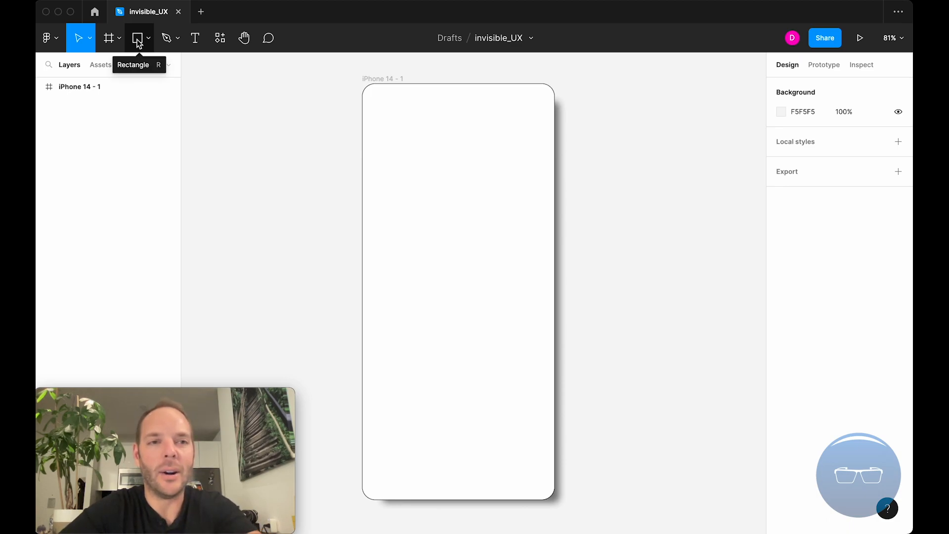
Draw a wide rectangle near the top of the iPhone 14 - 1 frame and an 85 × 85 square below the rectangles.
{"action": "key", "text": "r"}
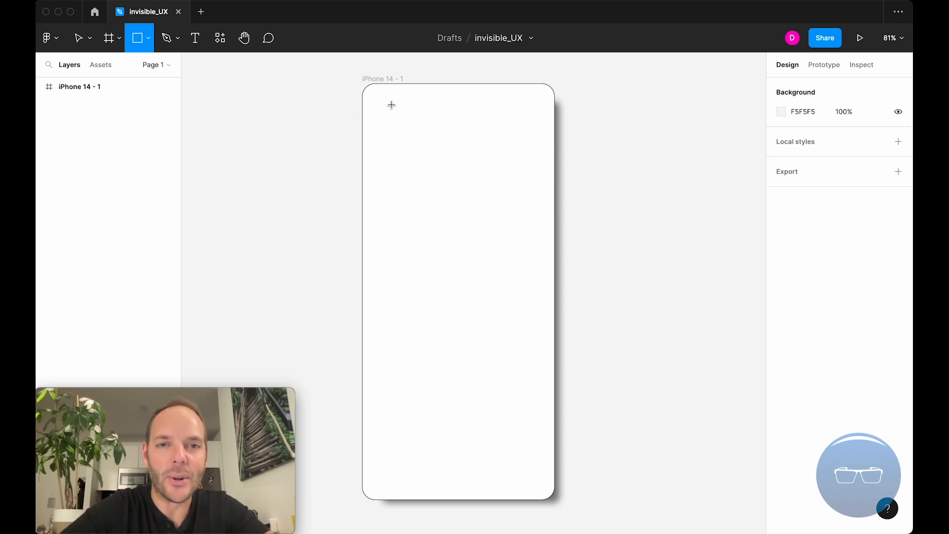
{"action": "left_click_drag", "start_coordinate": [379, 104], "coordinate": [484, 150]}
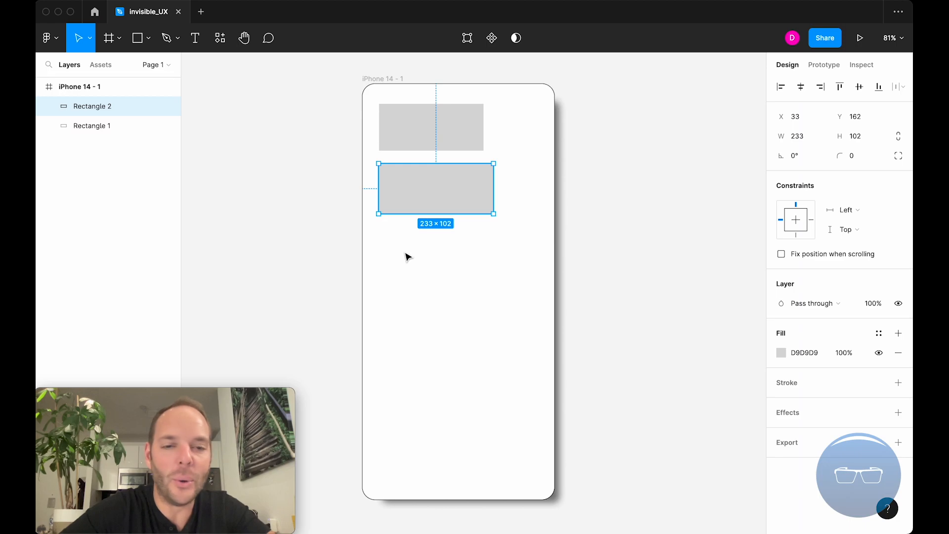
{"action": "key", "text": "r"}
{"action": "left_click_drag", "start_coordinate": [381, 242], "coordinate": [421, 284]}
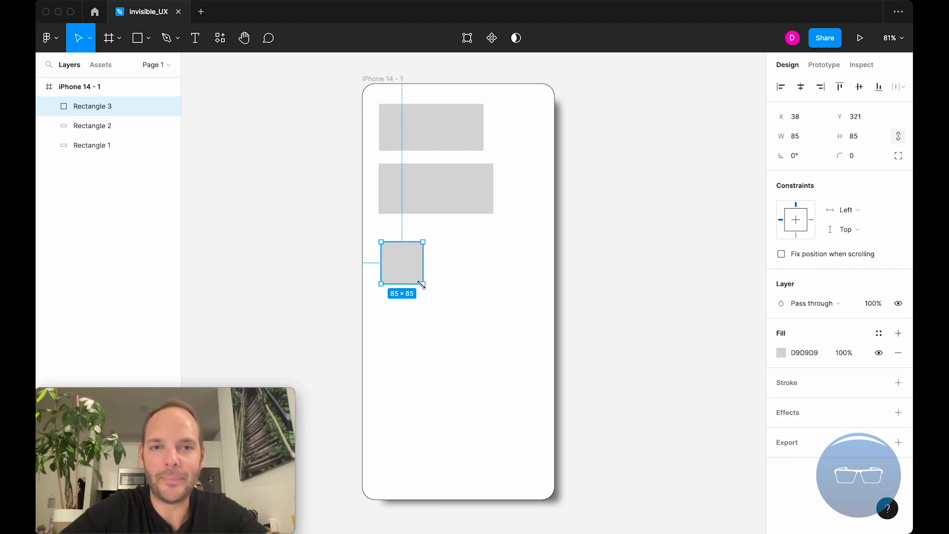
Duplicate the iPhone 14 - 1 frame, placing the copy to its right.
{"action": "scroll", "coordinate": [451, 239], "scroll_direction": "down", "scroll_amount": 4}
{"action": "left_click", "coordinate": [411, 129]}
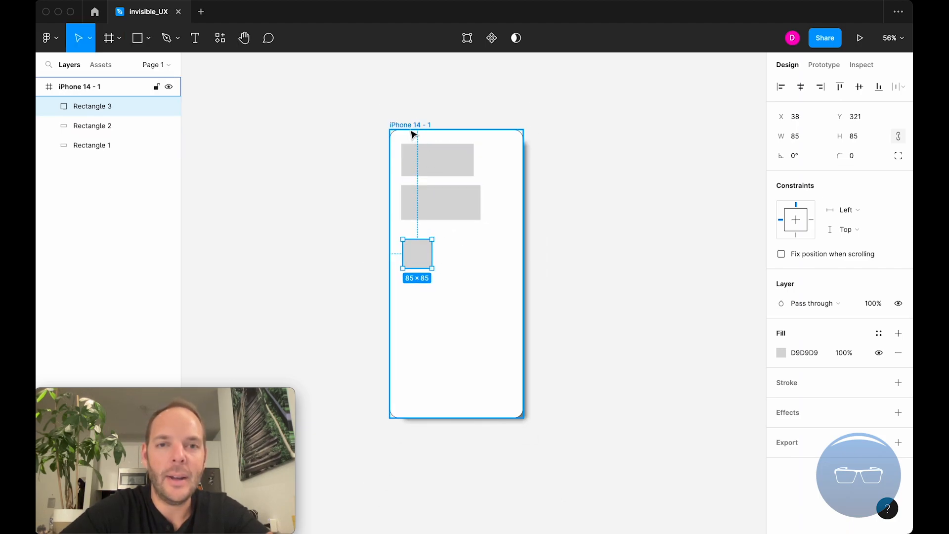
{"action": "left_click_drag", "start_coordinate": [410, 130], "coordinate": [608, 132]}
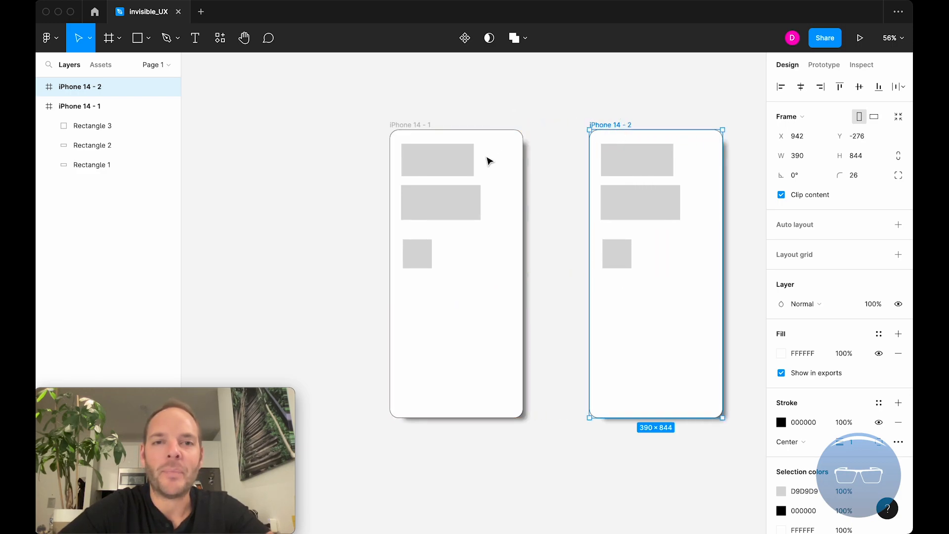
{"action": "scroll", "coordinate": [487, 158], "scroll_direction": "right", "scroll_amount": 5}
{"action": "scroll", "coordinate": [468, 123], "scroll_direction": "up", "scroll_amount": 3}
{"action": "mouse_move", "coordinate": [534, 313]}
{"action": "left_mouse_down"}
{"action": "mouse_move", "coordinate": [493, 183]}
{"action": "mouse_move", "coordinate": [548, 301]}
{"action": "left_mouse_up"}
{"action": "key", "text": "super+z"}
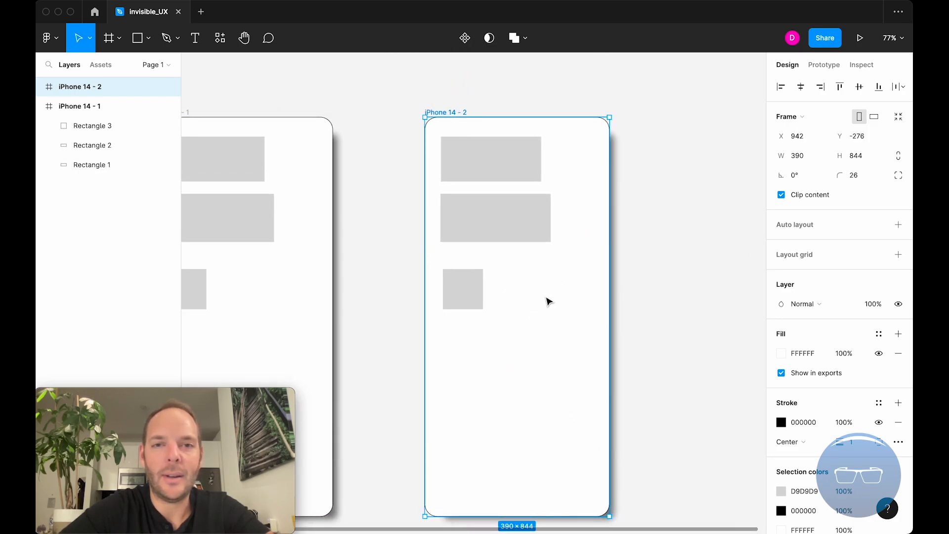
Delete all three rectangles from the iPhone 14 - 2 frame, leaving it empty.
{"action": "left_click", "coordinate": [504, 178]}
{"action": "left_click", "coordinate": [489, 221], "text": "shift"}
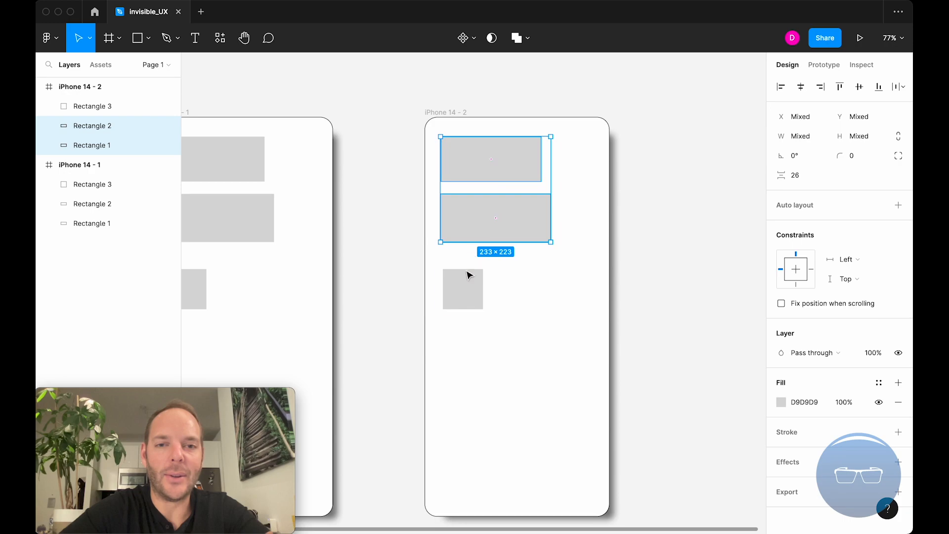
{"action": "left_click", "coordinate": [469, 272], "text": "shift"}
{"action": "key", "text": "BackSpace"}
{"action": "left_click", "coordinate": [381, 188]}
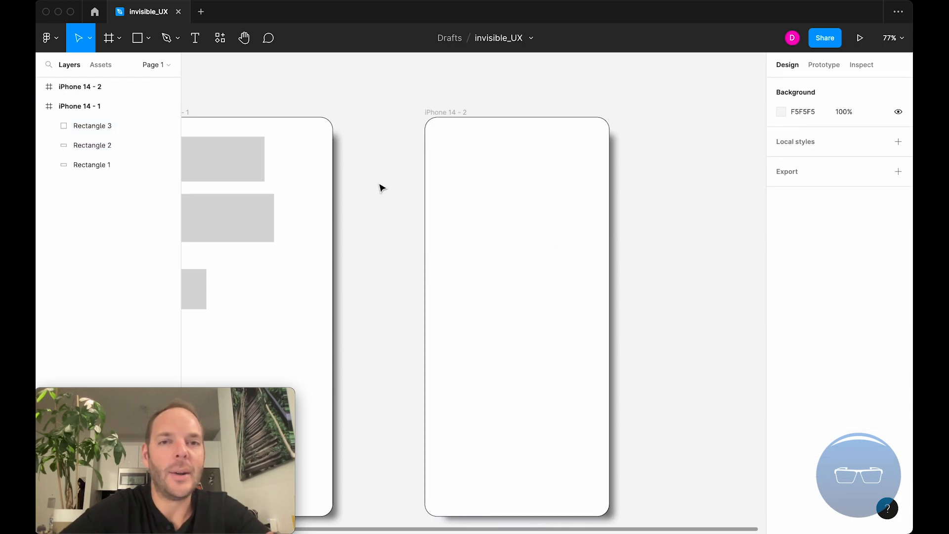
Draw a diagonal line about 334 long across the top of the iPhone 14 - 2 frame with the Line tool.
{"action": "scroll", "coordinate": [381, 188], "scroll_direction": "right", "scroll_amount": 2}
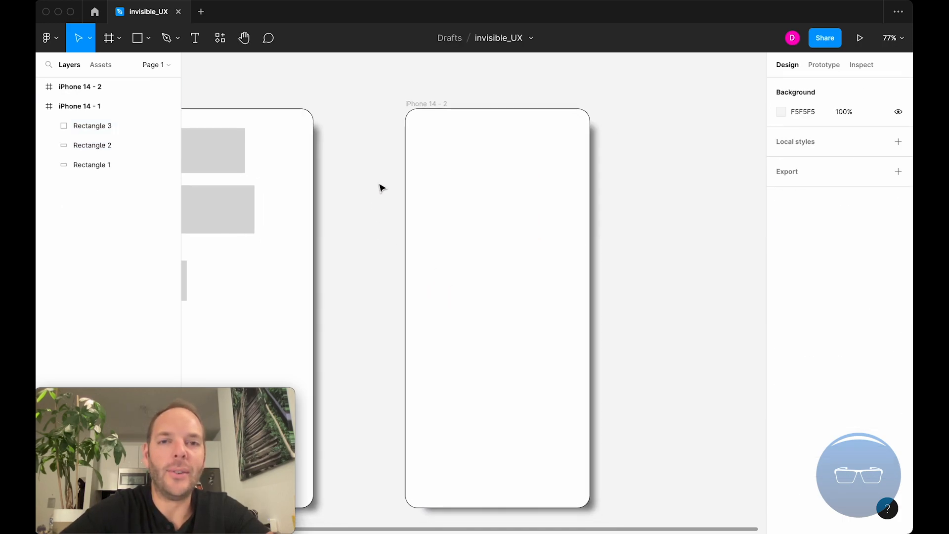
{"action": "left_click", "coordinate": [148, 39]}
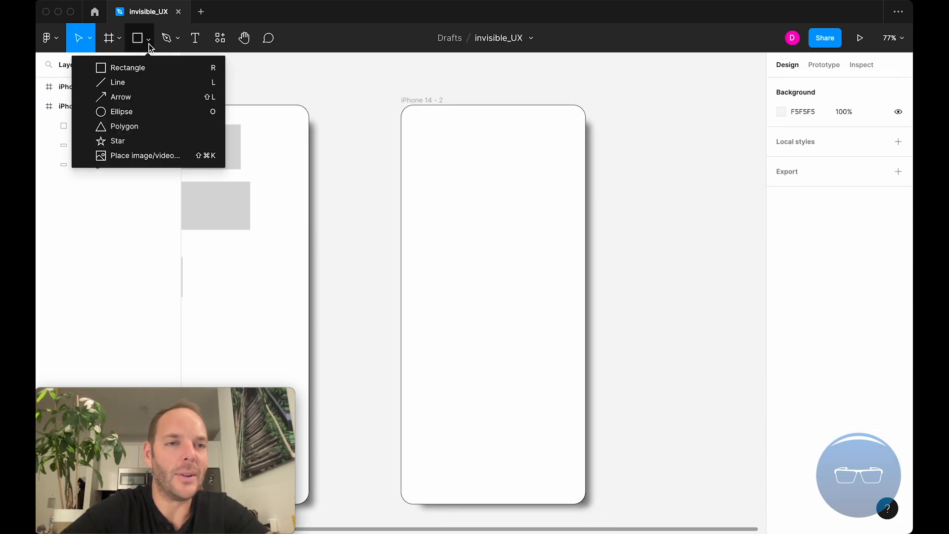
{"action": "left_click", "coordinate": [141, 82]}
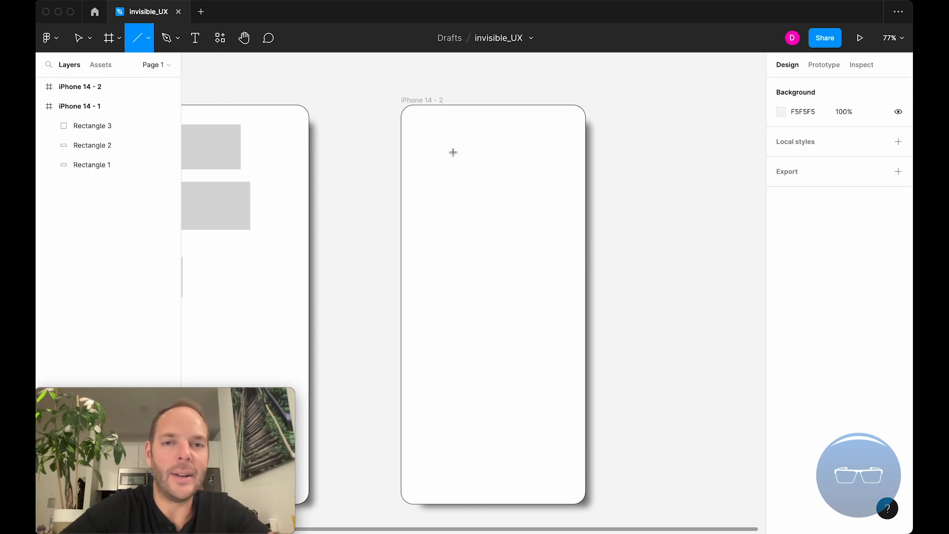
{"action": "left_click", "coordinate": [149, 41]}
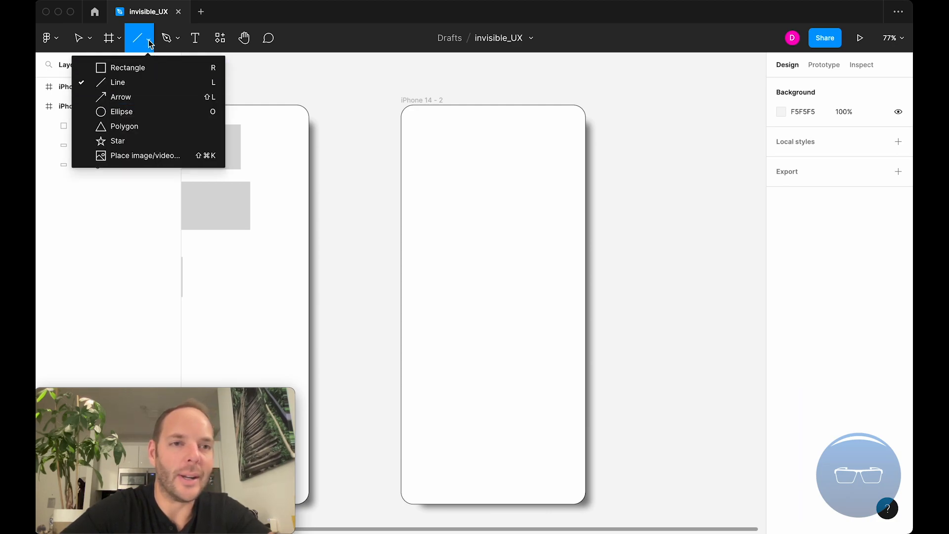
{"action": "left_click", "coordinate": [149, 42]}
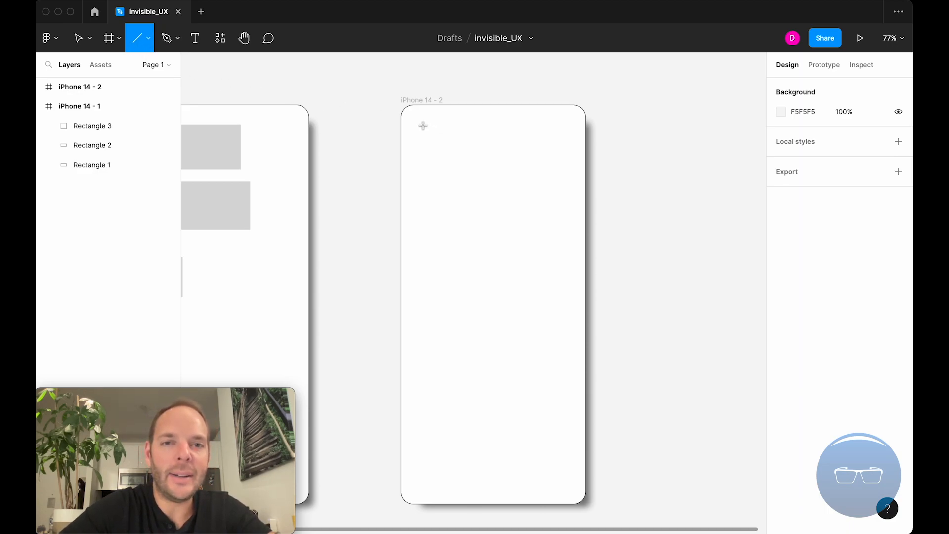
{"action": "mouse_move", "coordinate": [419, 124]}
{"action": "left_mouse_down"}
{"action": "mouse_move", "coordinate": [421, 311]}
{"action": "mouse_move", "coordinate": [504, 381]}
{"action": "mouse_move", "coordinate": [495, 317]}
{"action": "mouse_move", "coordinate": [506, 123]}
{"action": "mouse_move", "coordinate": [484, 383]}
{"action": "mouse_move", "coordinate": [474, 364]}
{"action": "mouse_move", "coordinate": [481, 170]}
{"action": "mouse_move", "coordinate": [542, 277]}
{"action": "mouse_move", "coordinate": [536, 167]}
{"action": "mouse_move", "coordinate": [559, 197]}
{"action": "left_mouse_up"}
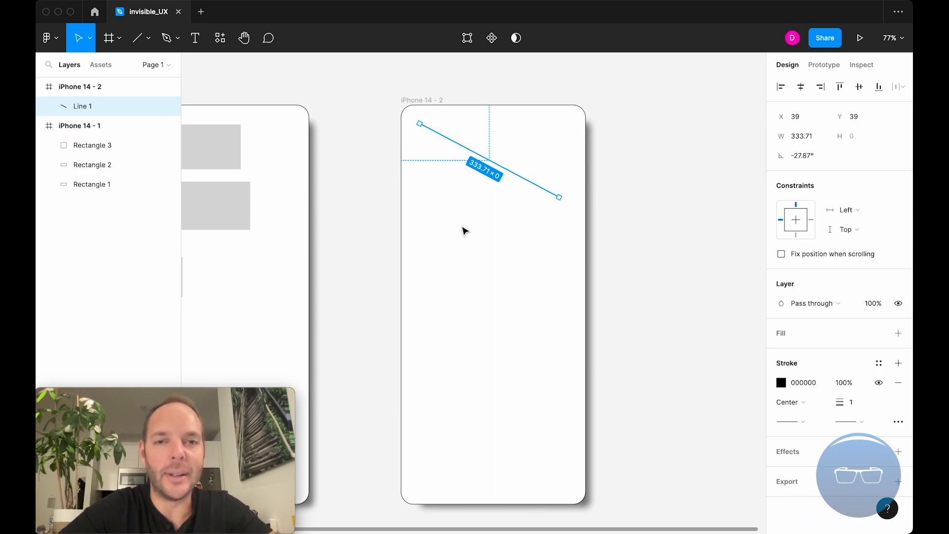
{"action": "left_click", "coordinate": [464, 231]}
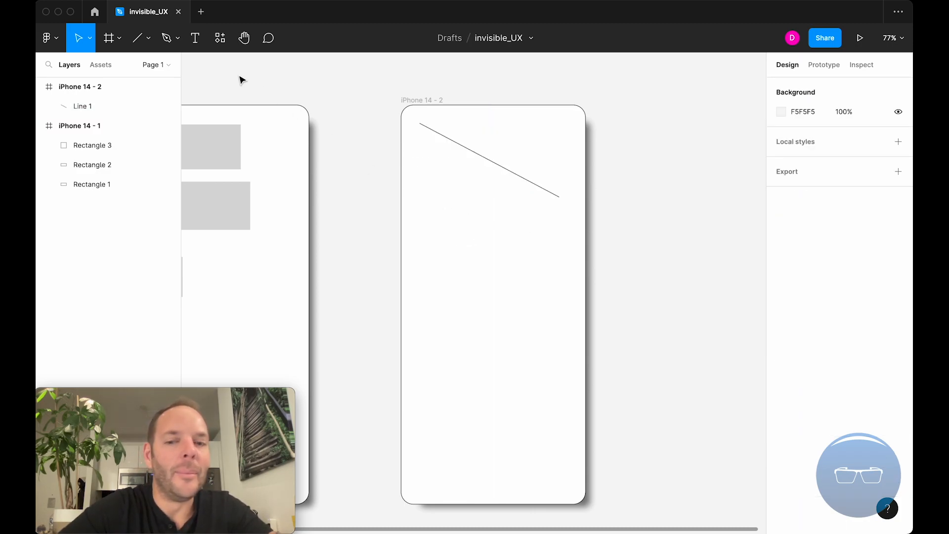
Draw a second sloping line about 301 long just below the first line.
{"action": "key", "text": "l"}
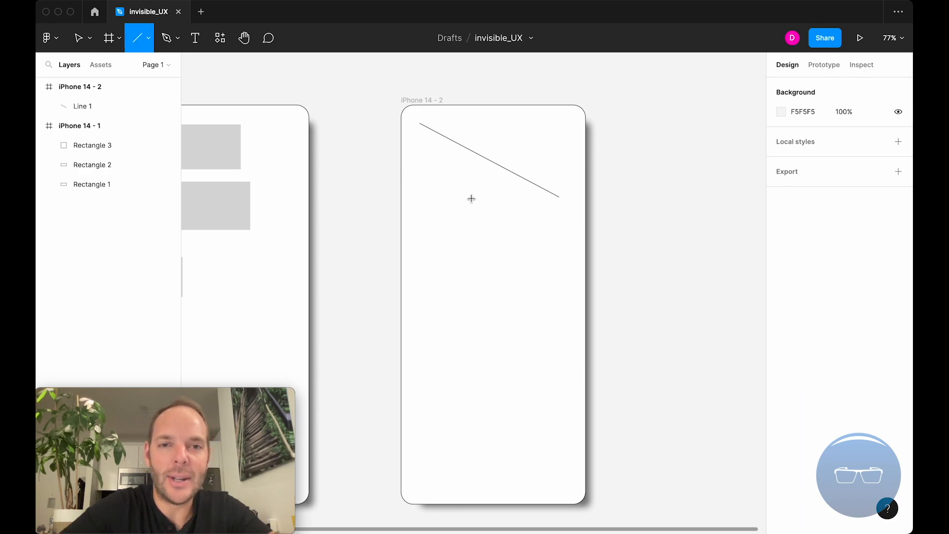
{"action": "left_click", "coordinate": [421, 169]}
{"action": "left_click_drag", "start_coordinate": [421, 169], "coordinate": [559, 205]}
{"action": "key", "text": "l"}
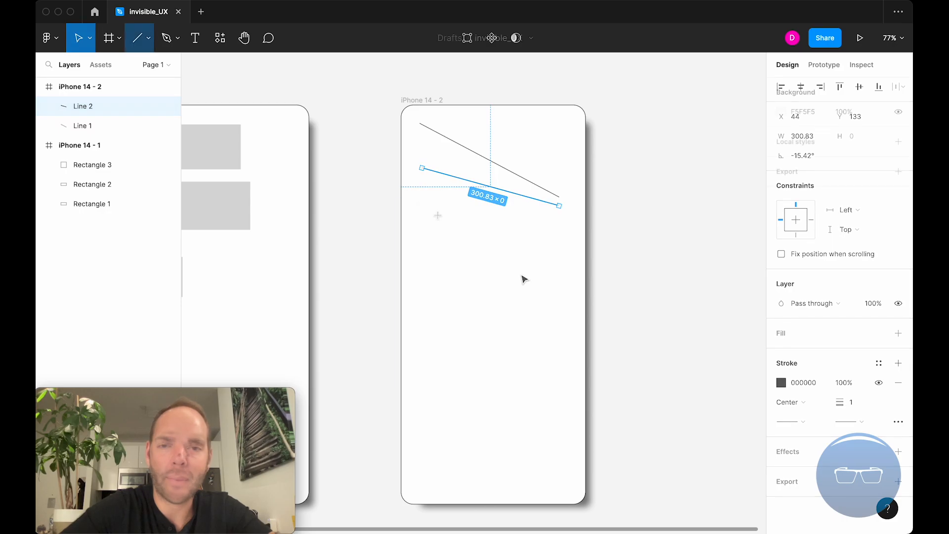
{"action": "key", "text": "Escape"}
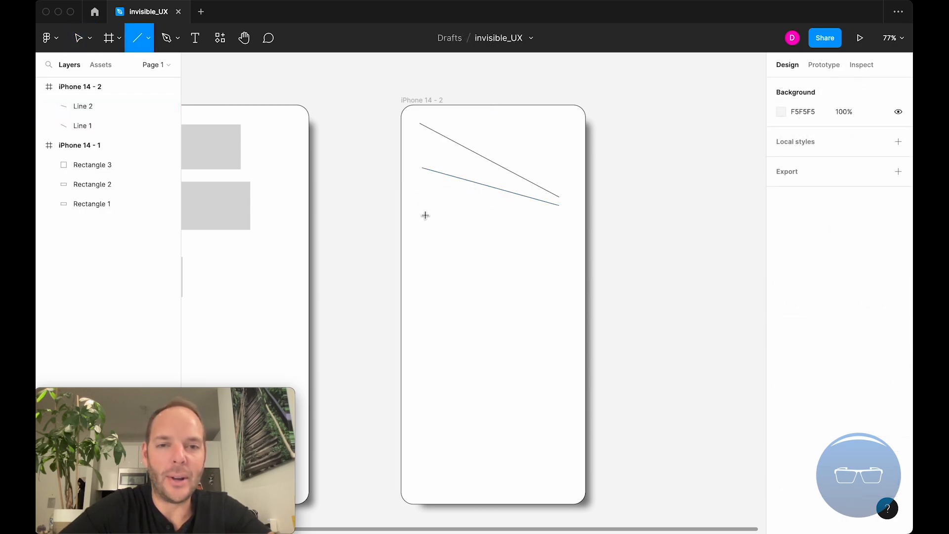
Draw a third line about 272 long at -45° lower in the iPhone 14 - 2 frame.
{"action": "left_click_drag", "start_coordinate": [423, 233], "coordinate": [529, 316]}
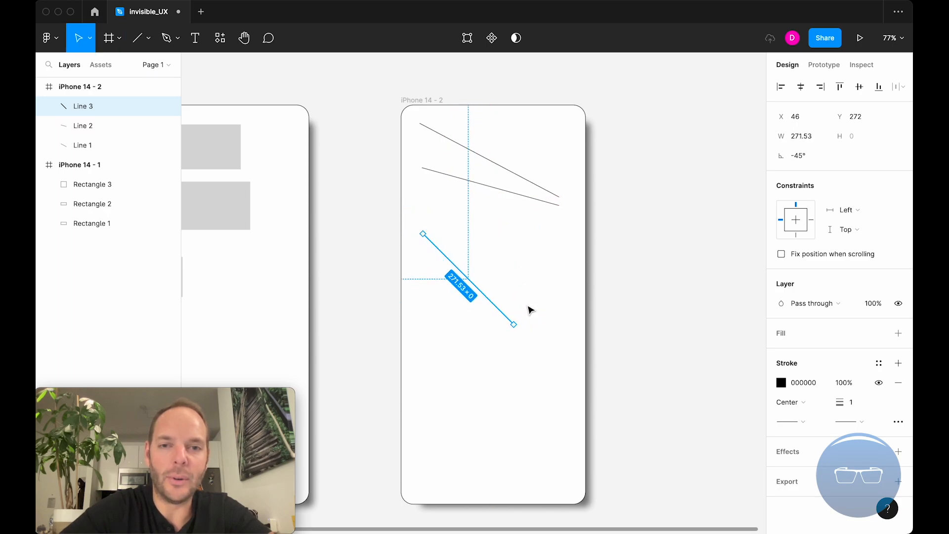
{"action": "left_click", "coordinate": [447, 224]}
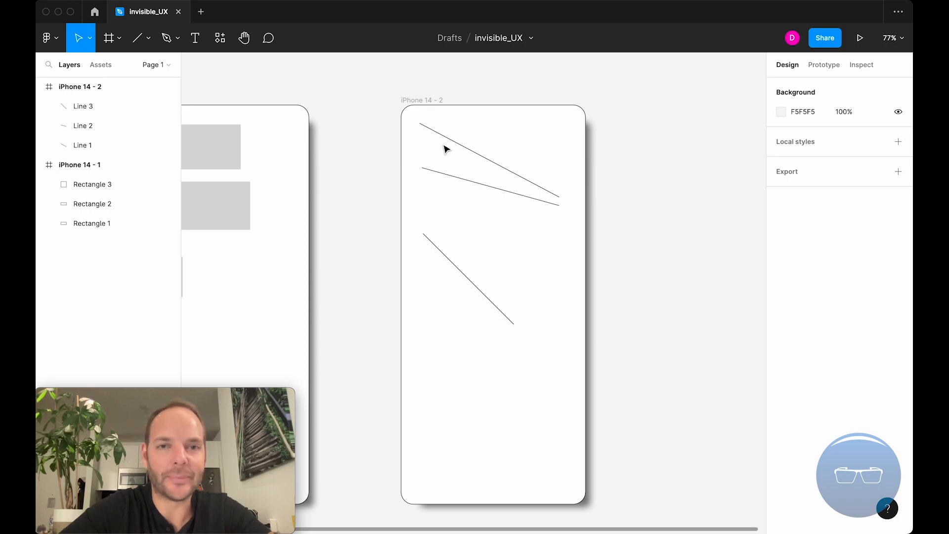
Duplicate the iPhone 14 - 2 frame to the right and delete all lines from the copy.
{"action": "scroll", "coordinate": [446, 100], "scroll_direction": "down", "scroll_amount": 5}
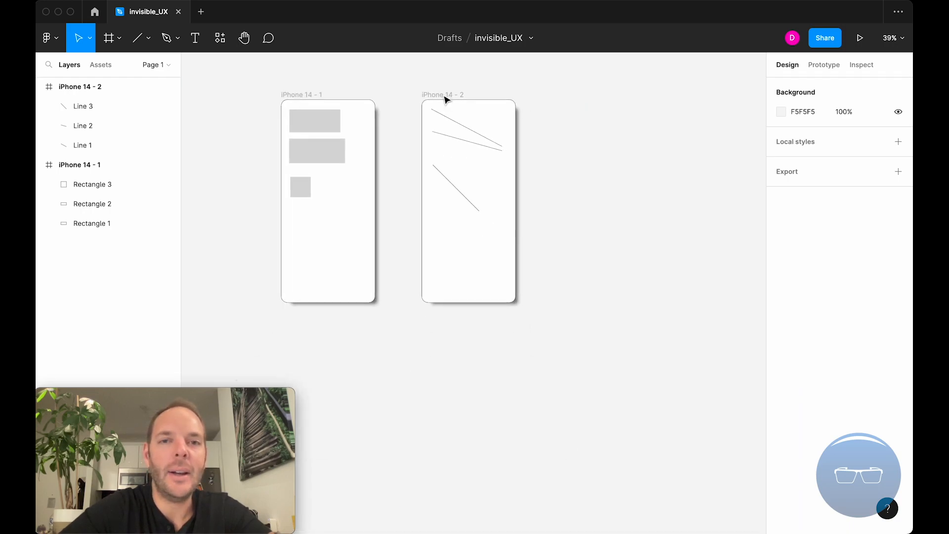
{"action": "left_click_drag", "start_coordinate": [450, 96], "coordinate": [587, 112]}
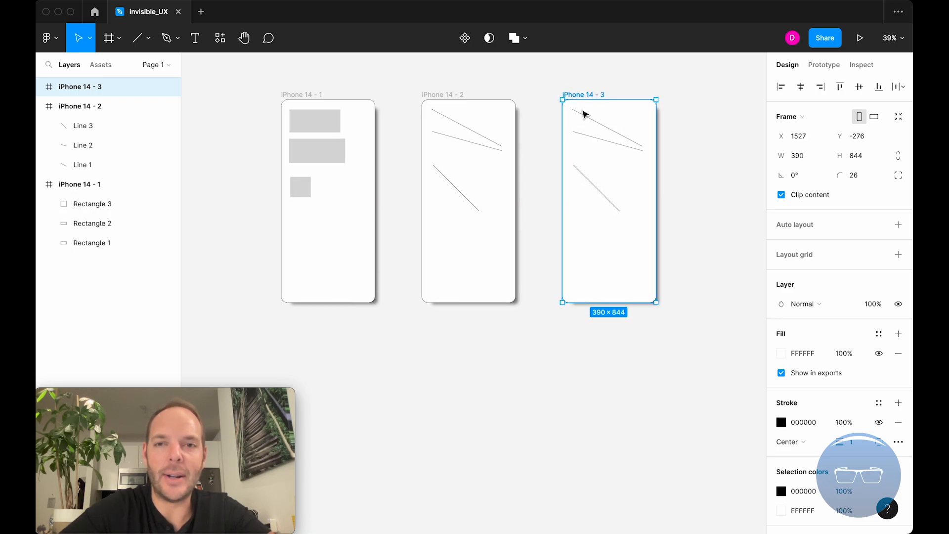
{"action": "scroll", "coordinate": [585, 112], "scroll_direction": "up", "scroll_amount": 5}
{"action": "left_click_drag", "start_coordinate": [550, 185], "coordinate": [506, 304]}
{"action": "key", "text": "Delete"}
{"action": "key", "text": "Escape"}
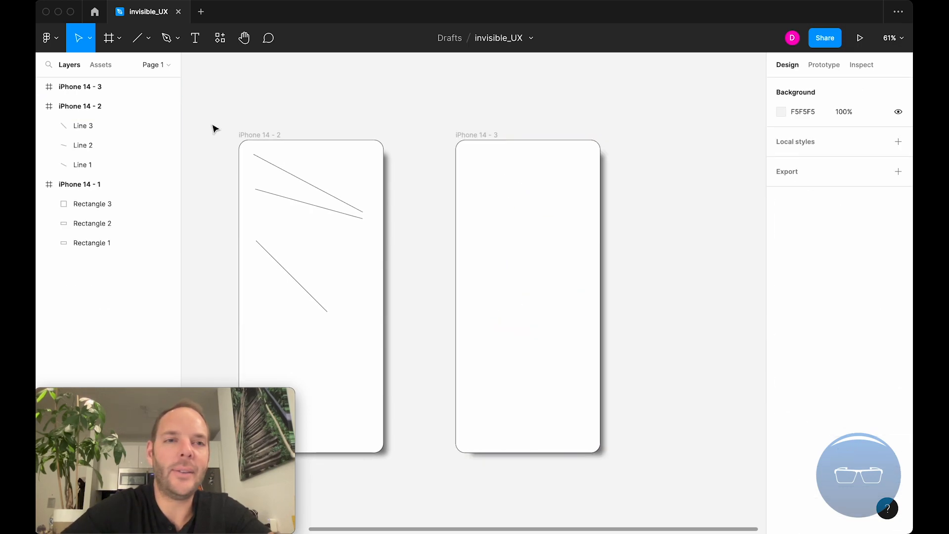
Draw an angled arrow about 296 long near the top of the iPhone 14 - 3 frame with the Arrow tool.
{"action": "left_click", "coordinate": [149, 39]}
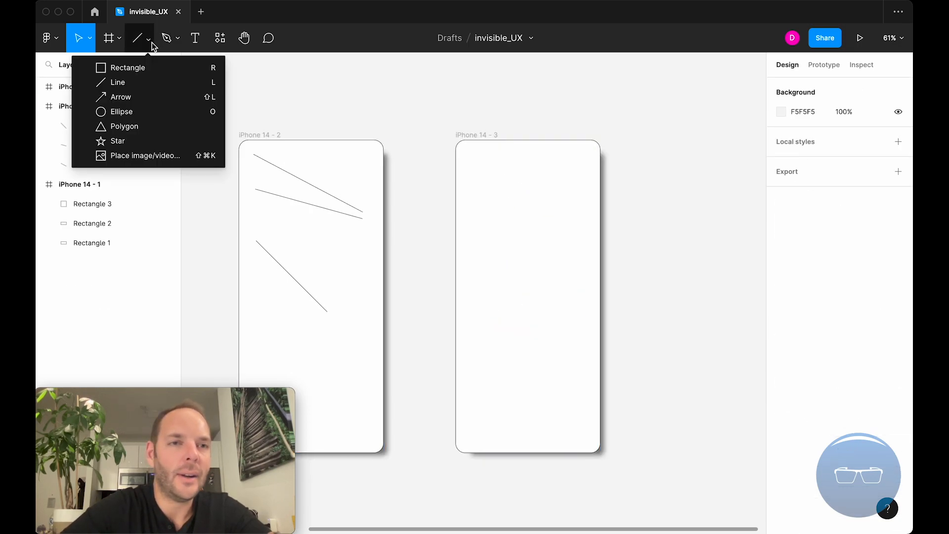
{"action": "left_click", "coordinate": [156, 99]}
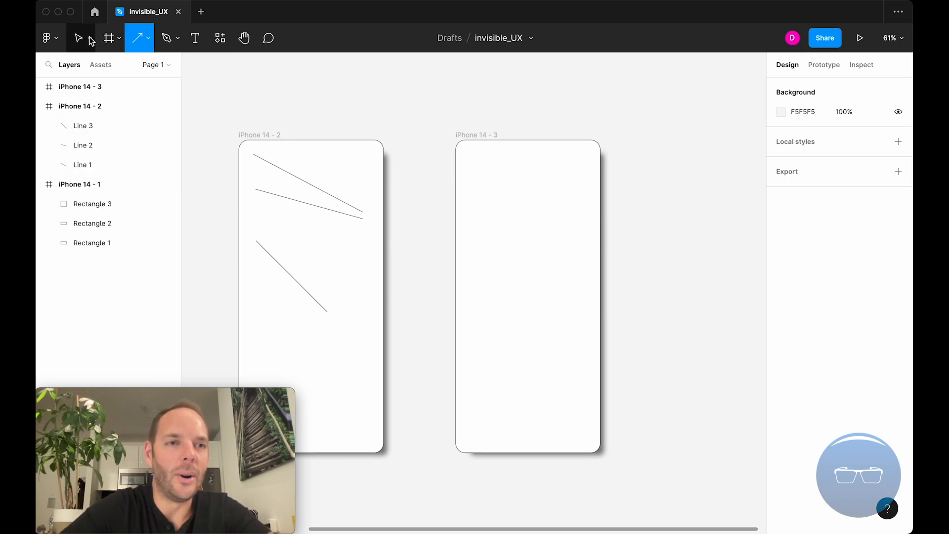
{"action": "key", "text": "v"}
{"action": "key", "text": "shift+l"}
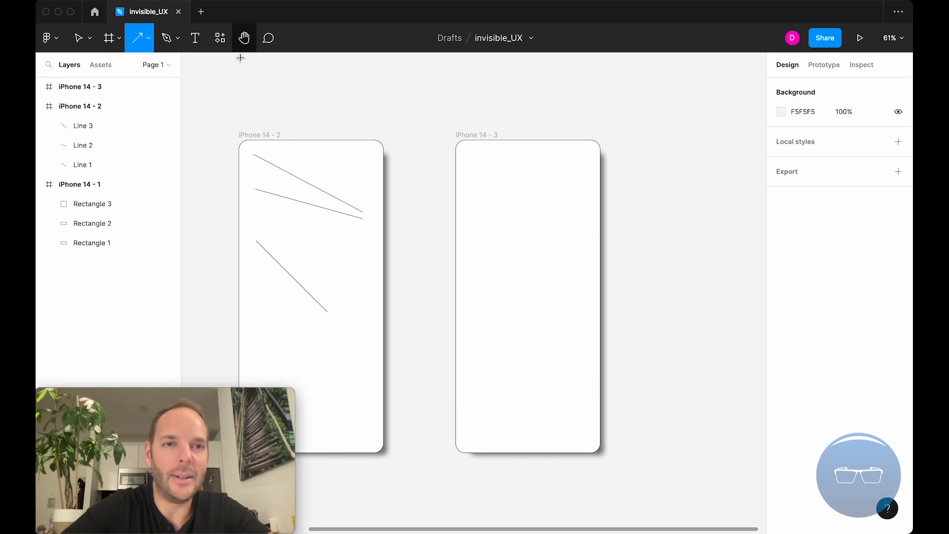
{"action": "left_click_drag", "start_coordinate": [471, 167], "coordinate": [582, 202]}
{"action": "mouse_move", "coordinate": [579, 202]}
{"action": "left_mouse_down"}
{"action": "mouse_move", "coordinate": [553, 256]}
{"action": "mouse_move", "coordinate": [584, 167]}
{"action": "mouse_move", "coordinate": [568, 257]}
{"action": "mouse_move", "coordinate": [581, 194]}
{"action": "mouse_move", "coordinate": [573, 193]}
{"action": "mouse_move", "coordinate": [576, 251]}
{"action": "mouse_move", "coordinate": [577, 180]}
{"action": "mouse_move", "coordinate": [574, 202]}
{"action": "left_mouse_up"}
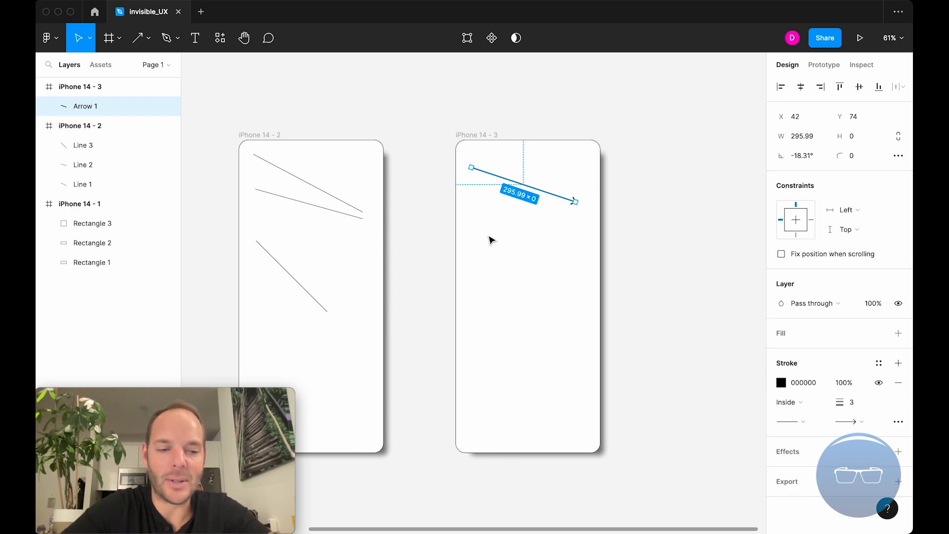
Draw a horizontal arrow 283 long below the first arrow.
{"action": "key", "text": "shift+l"}
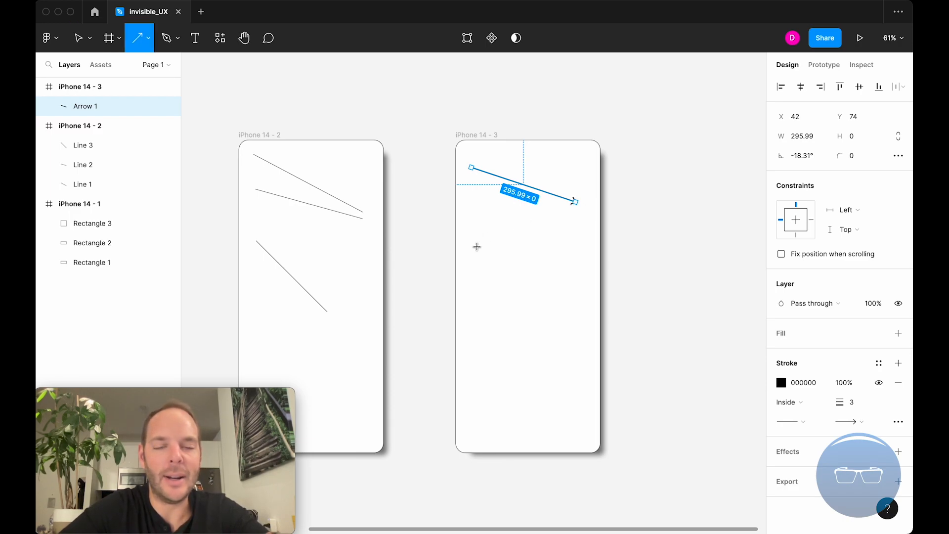
{"action": "left_click_drag", "start_coordinate": [473, 255], "coordinate": [578, 273]}
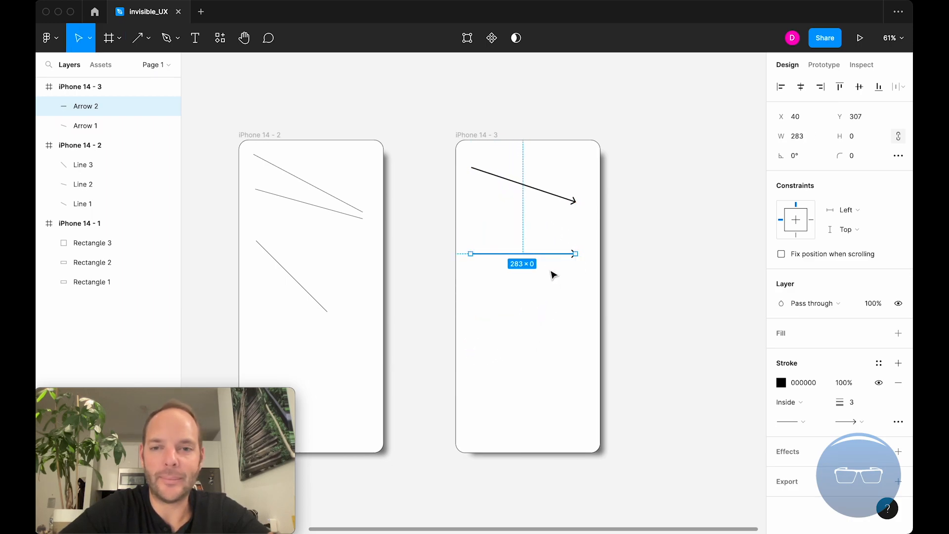
{"action": "left_click", "coordinate": [581, 332]}
Duplicate the iPhone 14 - 3 frame, placing the copy to its right.
{"action": "scroll", "coordinate": [578, 332], "scroll_direction": "down", "scroll_amount": 3}
{"action": "left_click", "coordinate": [519, 190]}
{"action": "left_click_drag", "start_coordinate": [518, 191], "coordinate": [674, 197]}
{"action": "scroll", "coordinate": [674, 198], "scroll_direction": "right", "scroll_amount": 5}
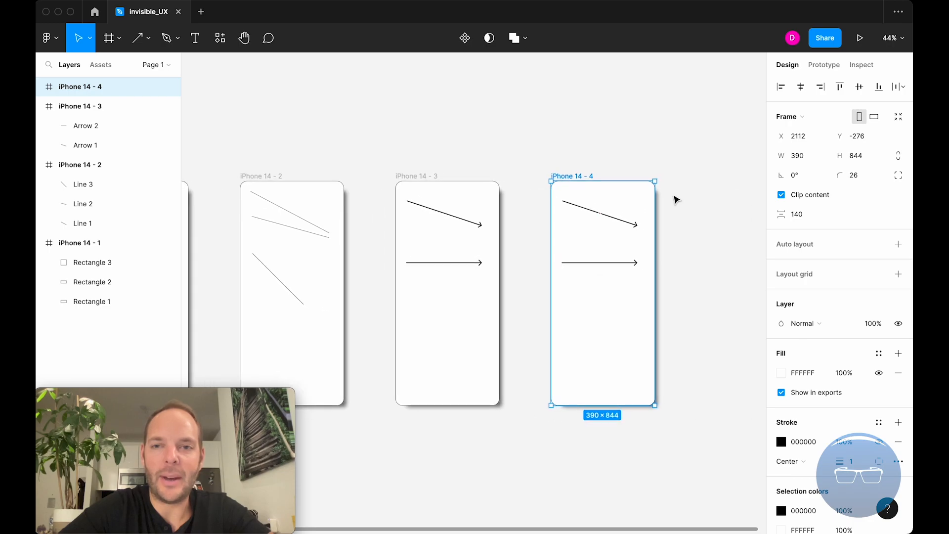
Delete both arrows from the iPhone 14 - 4 frame.
{"action": "left_click", "coordinate": [673, 197]}
{"action": "scroll", "coordinate": [603, 202], "scroll_direction": "up", "scroll_amount": 5}
{"action": "scroll", "coordinate": [602, 202], "scroll_direction": "down", "scroll_amount": 2}
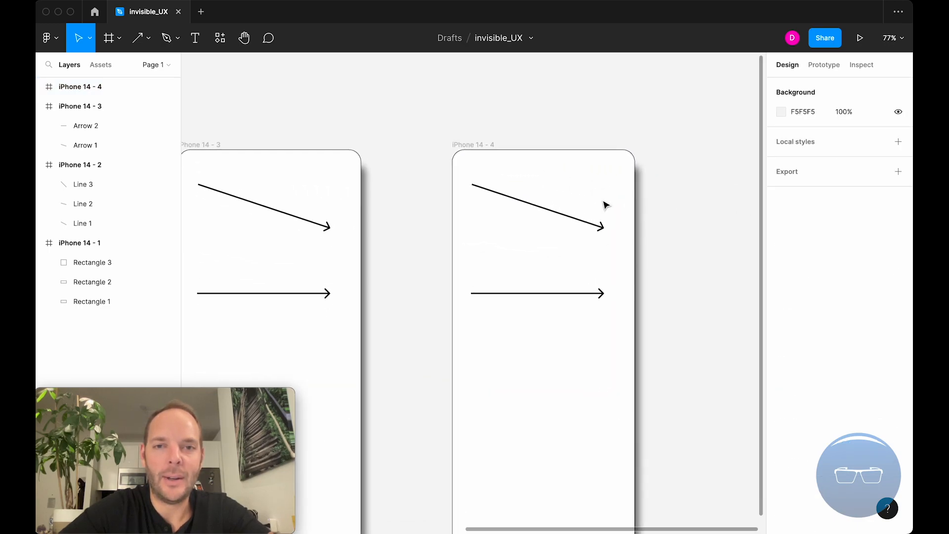
{"action": "left_click_drag", "start_coordinate": [545, 147], "coordinate": [519, 276]}
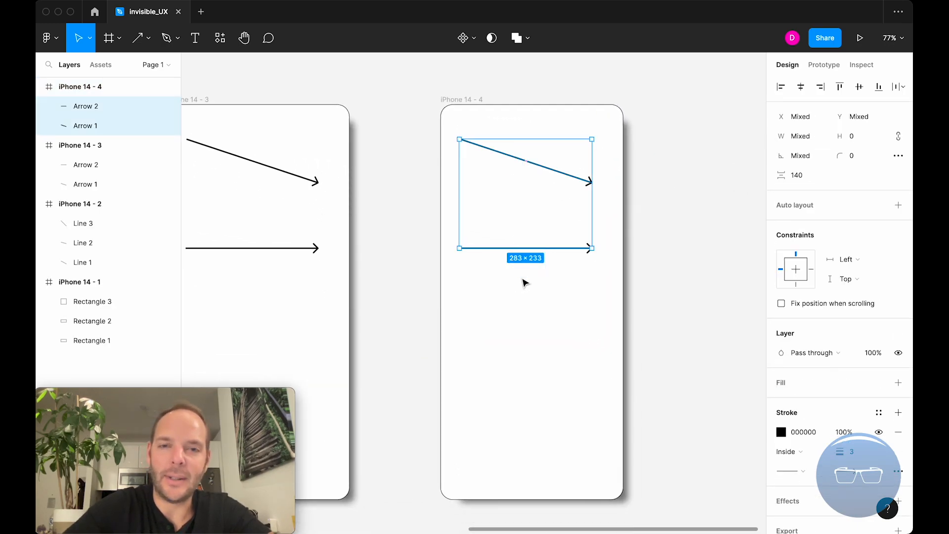
{"action": "key", "text": "Delete"}
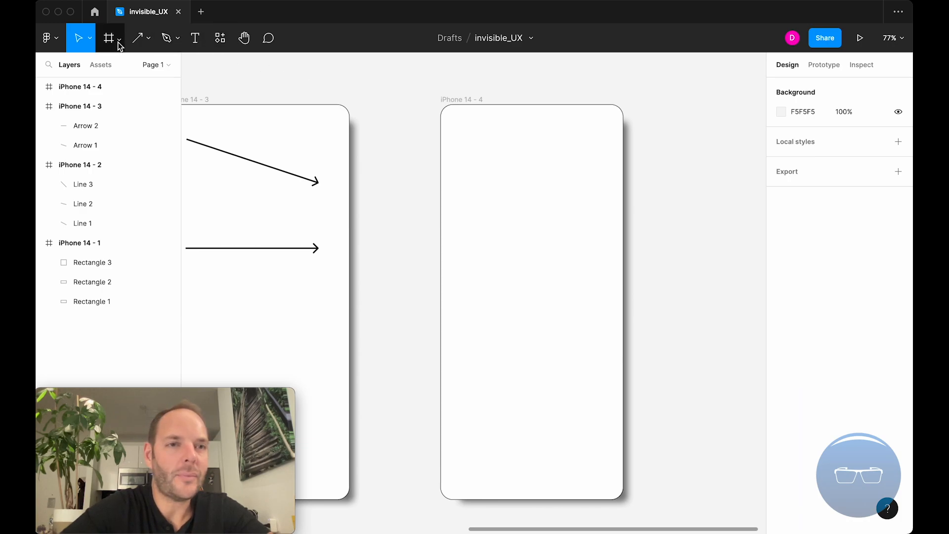
Draw an ellipse about 292 × 96 near the top of the iPhone 14 - 4 frame with the Ellipse tool.
{"action": "left_click", "coordinate": [149, 44]}
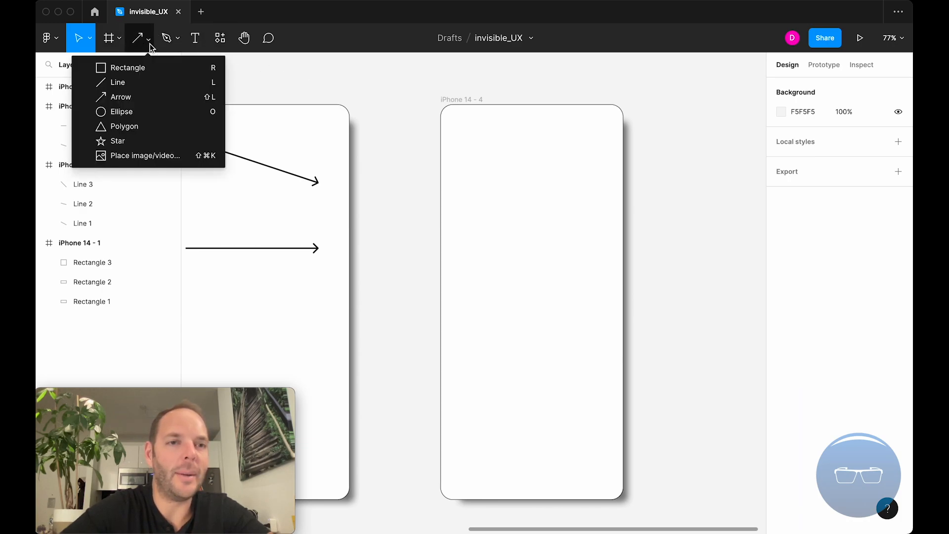
{"action": "left_click", "coordinate": [141, 112]}
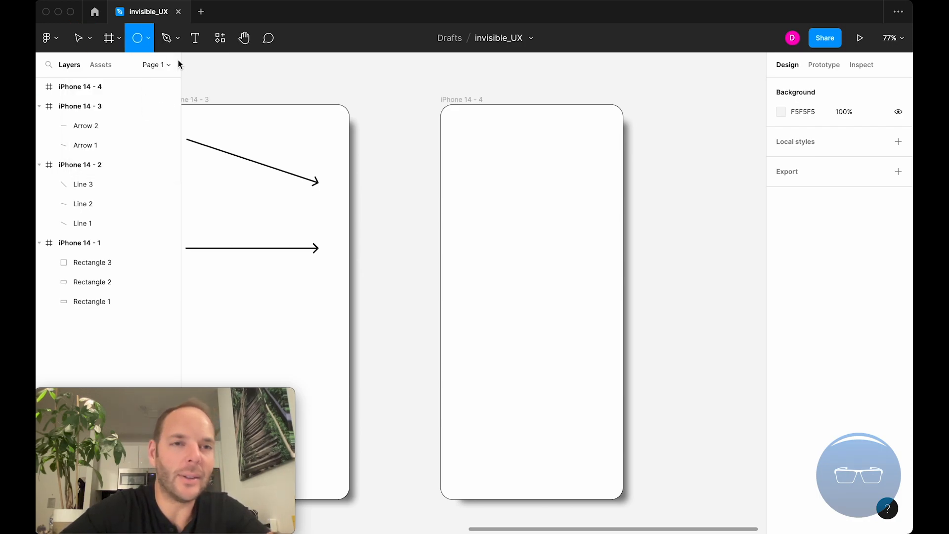
{"action": "key", "text": "v"}
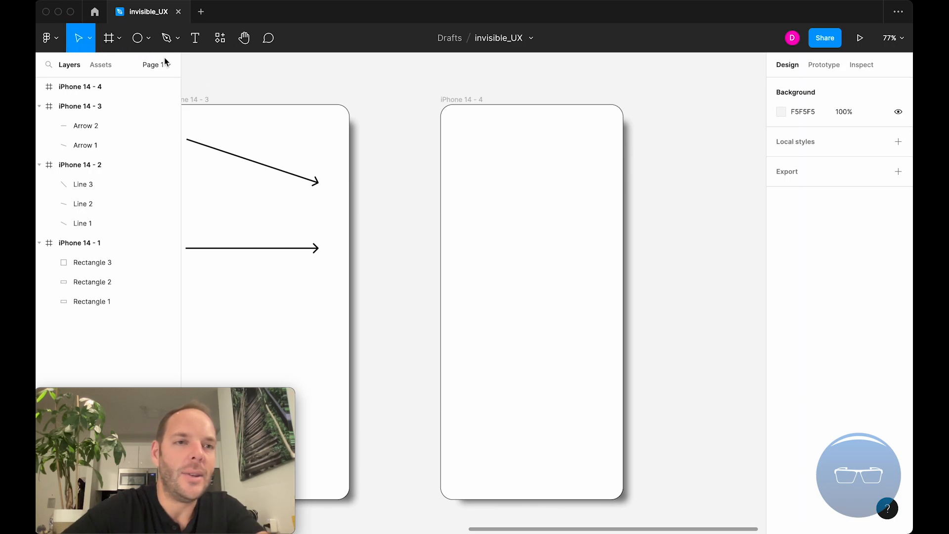
{"action": "left_click", "coordinate": [138, 43]}
{"action": "left_click", "coordinate": [79, 43]}
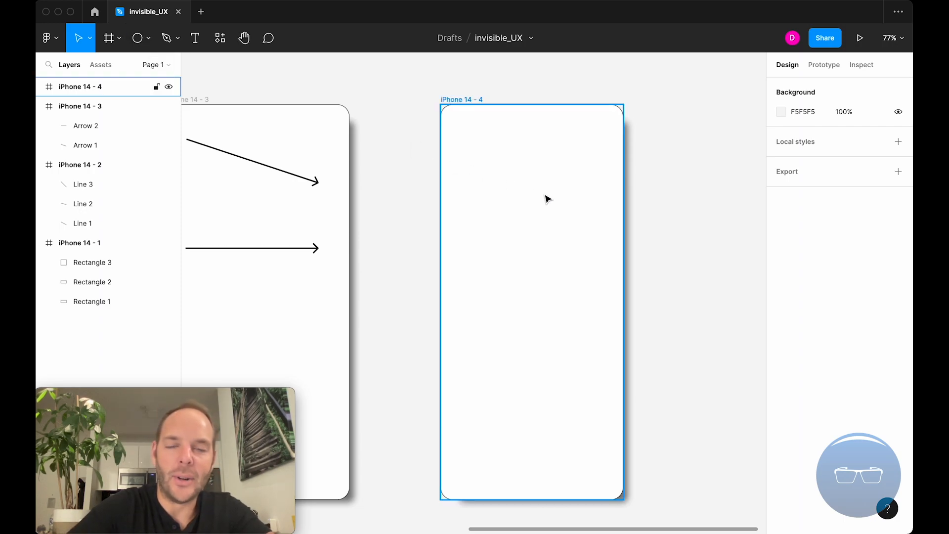
{"action": "key", "text": "o"}
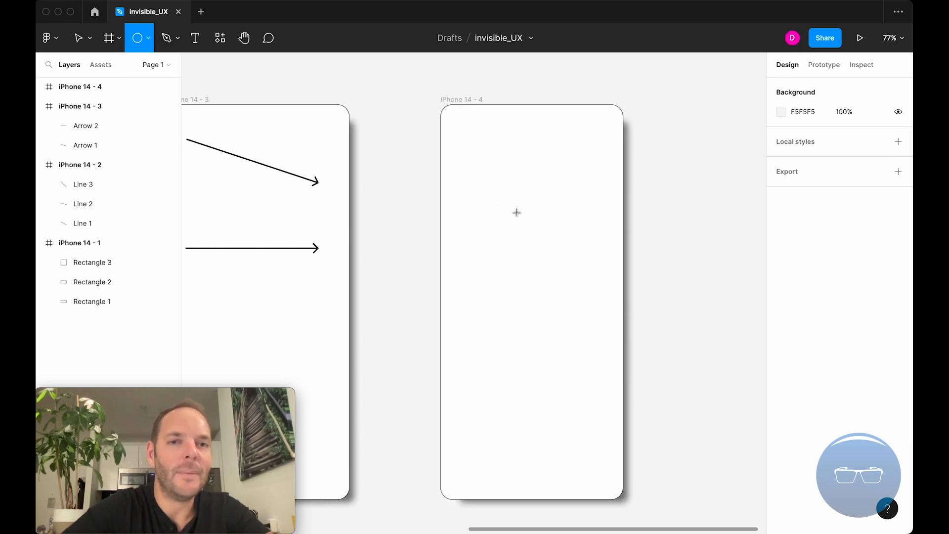
{"action": "left_click_drag", "start_coordinate": [463, 131], "coordinate": [600, 173]}
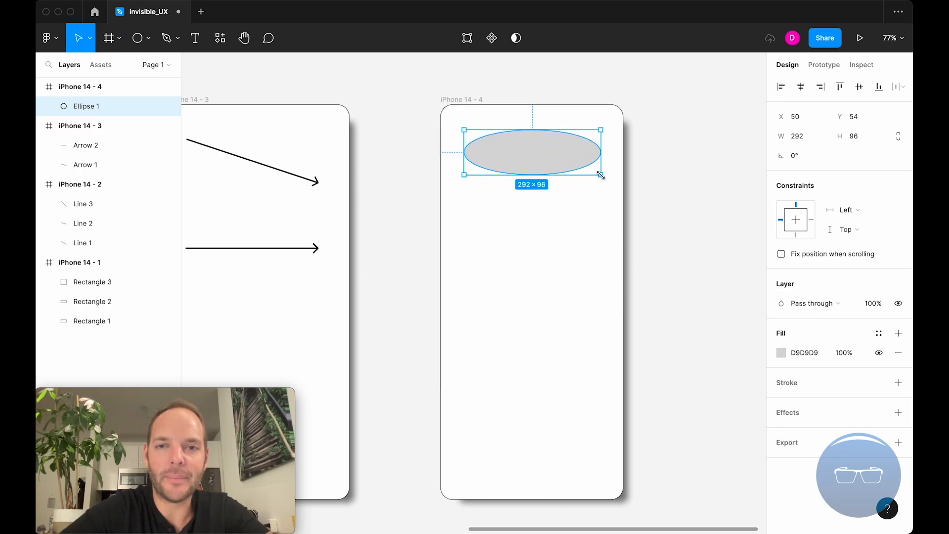
{"action": "left_click", "coordinate": [534, 210]}
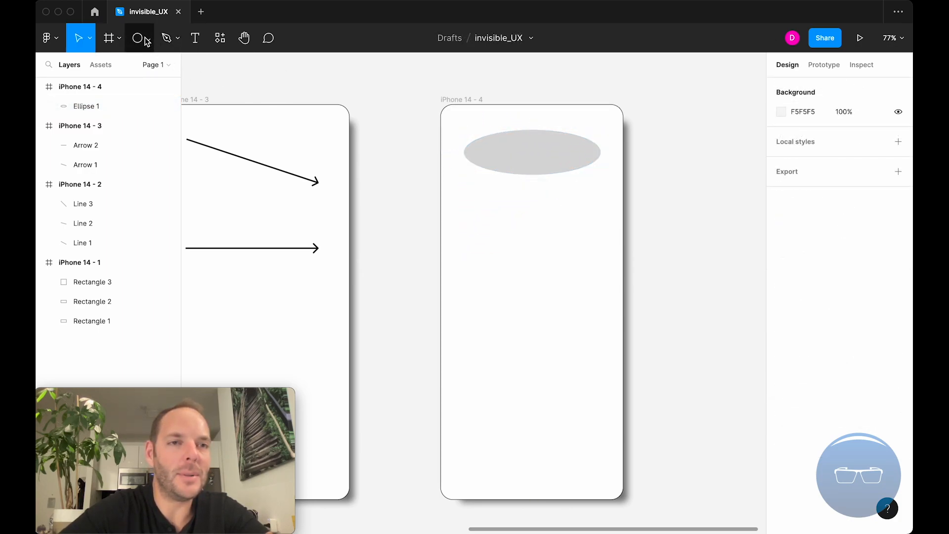
Draw a second ellipse below the first one in the iPhone 14 - 4 frame.
{"action": "left_click", "coordinate": [148, 38]}
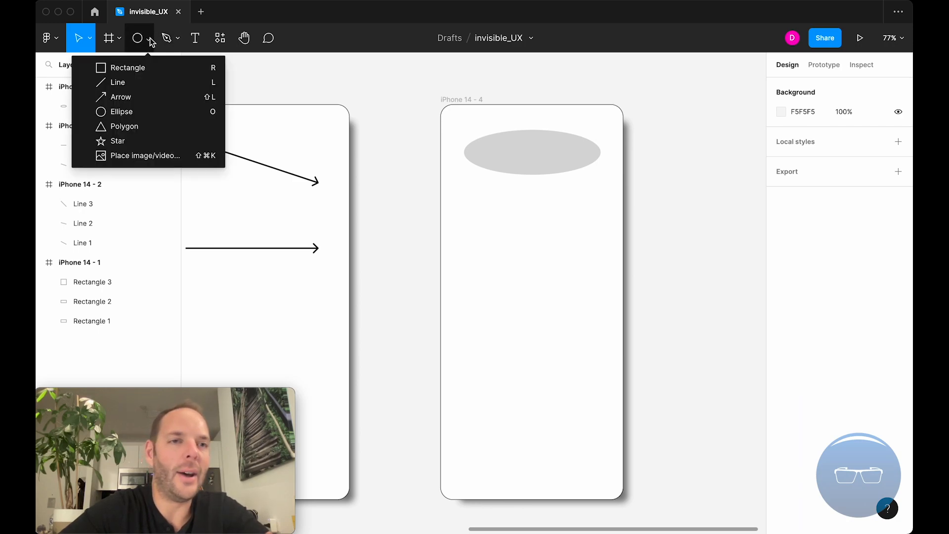
{"action": "left_click", "coordinate": [150, 110]}
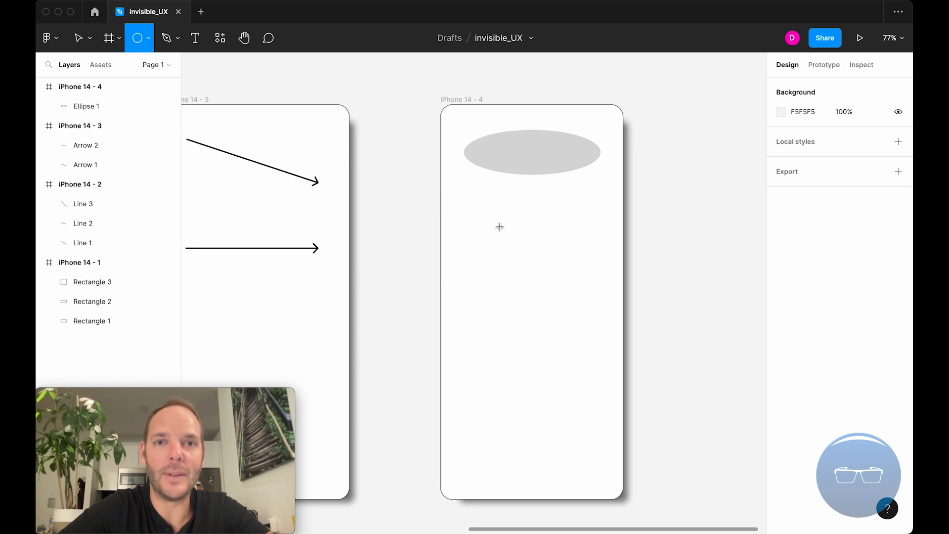
{"action": "left_click_drag", "start_coordinate": [471, 207], "coordinate": [593, 285]}
{"action": "left_click", "coordinate": [462, 193]}
{"action": "scroll", "coordinate": [460, 193], "scroll_direction": "down", "scroll_amount": 3}
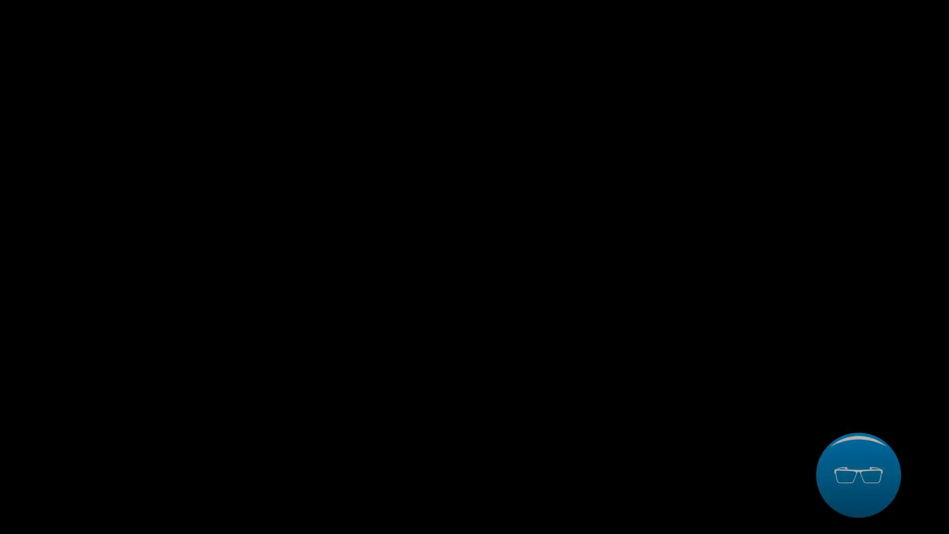